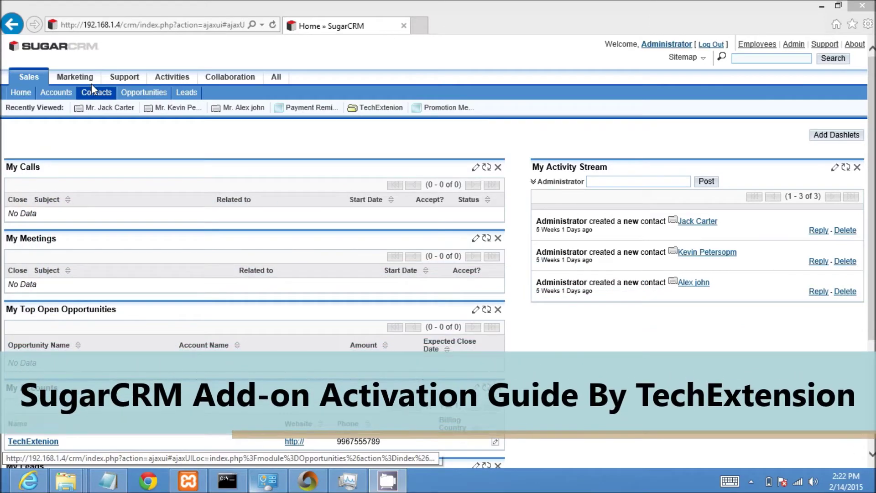
Step: Show the Collaboration module group, then head to the Admin settings
left_click(230, 77)
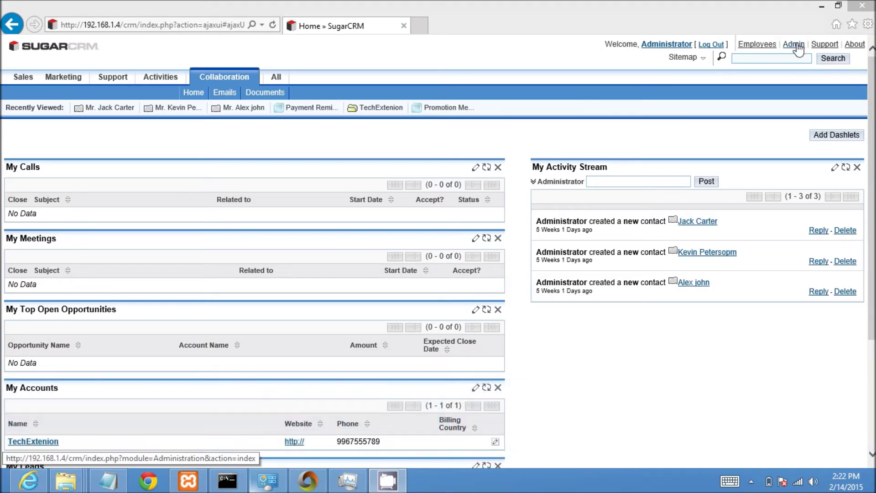
left_click(796, 47)
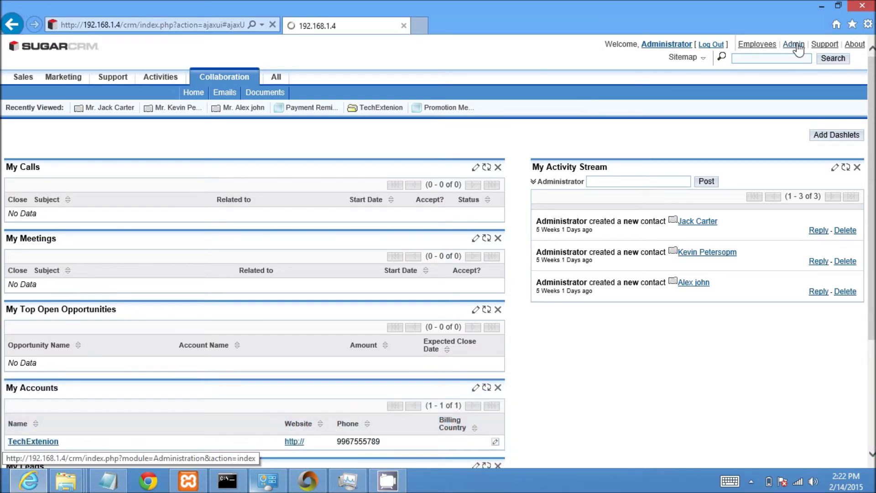
scroll(439, 247, "down", 10)
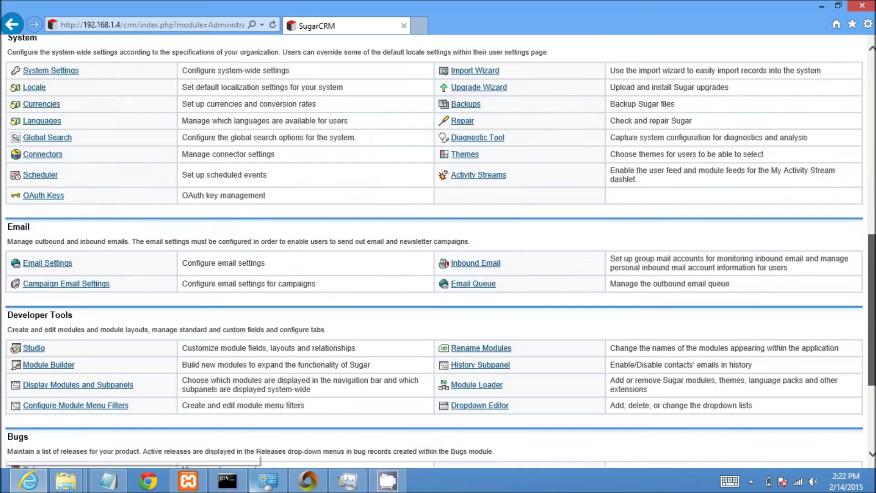
scroll(560, 403, "down", 3)
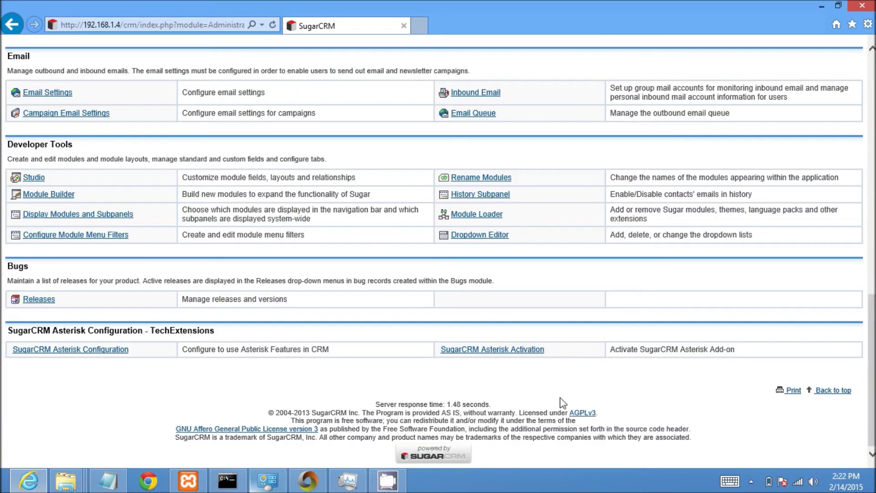
Step: Reach the SugarCRM Asterisk Activation page from the Asterisk Configuration section
left_click(482, 359)
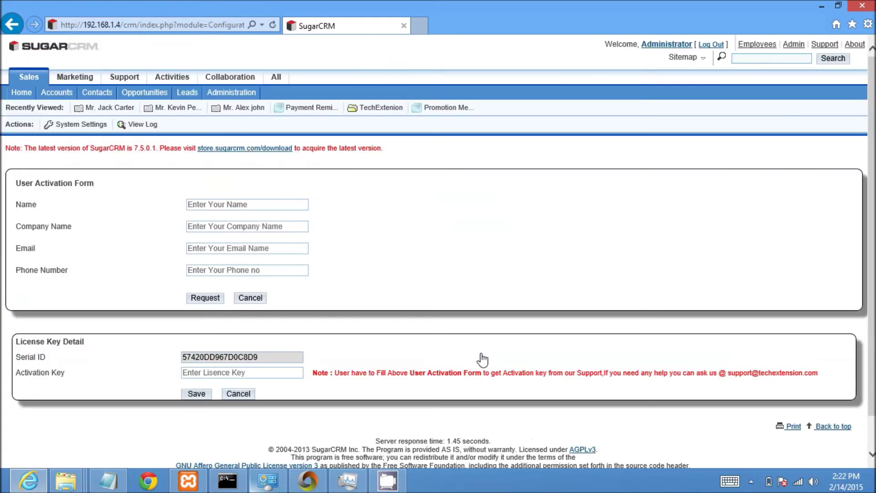
Step: Submit the User Activation Form with name Tech, company TEch Extension, an email and phone 123456
left_click(203, 204)
type("Tech")
left_click(204, 225)
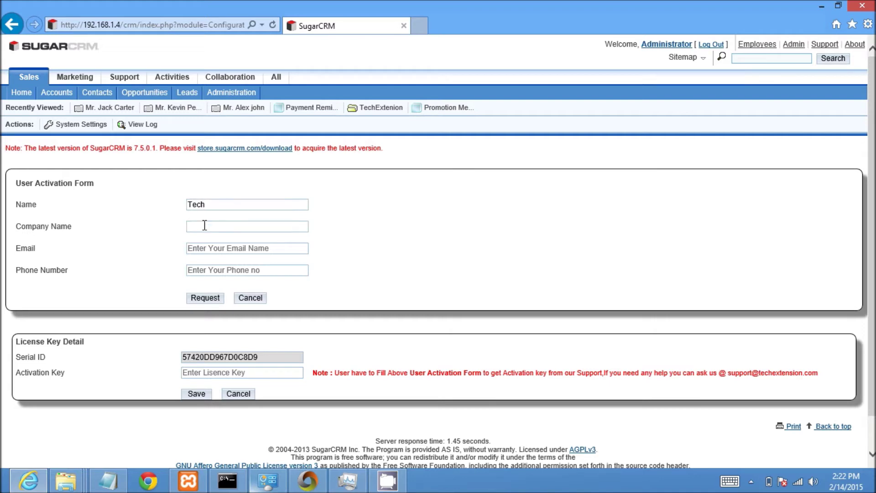
type("TEch Exten")
type("sion")
left_click(238, 248)
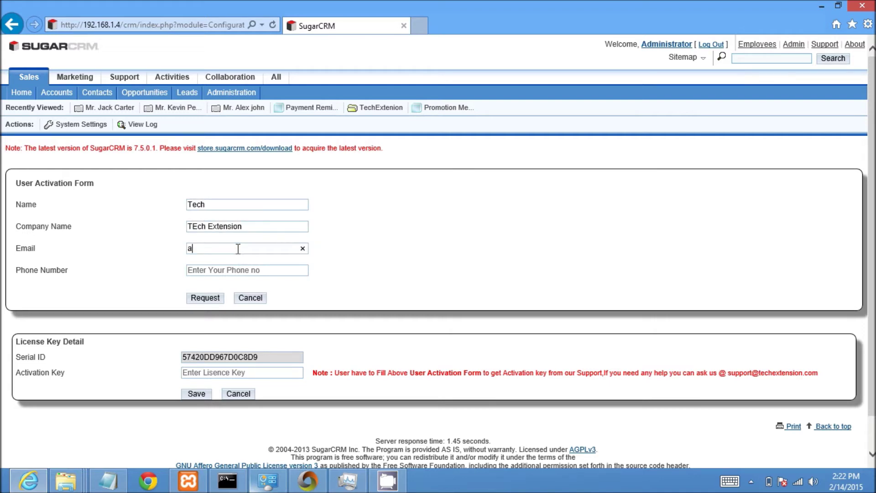
left_click(215, 272)
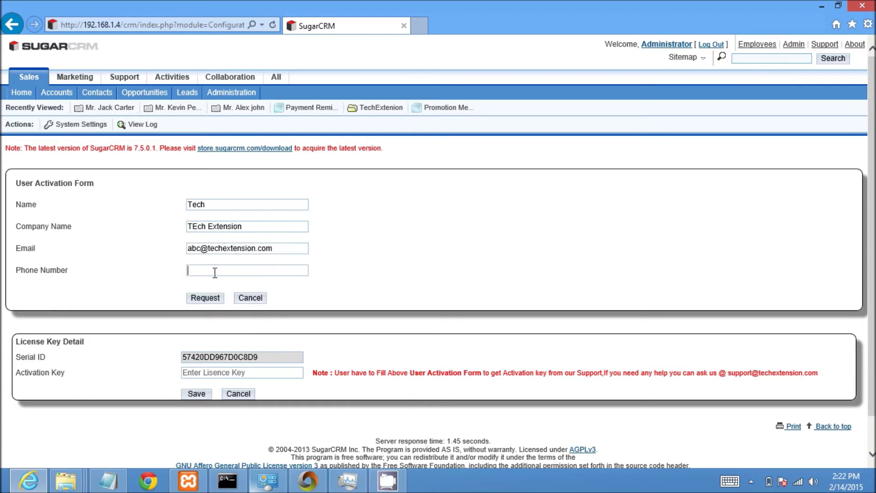
type("123456")
left_click(204, 298)
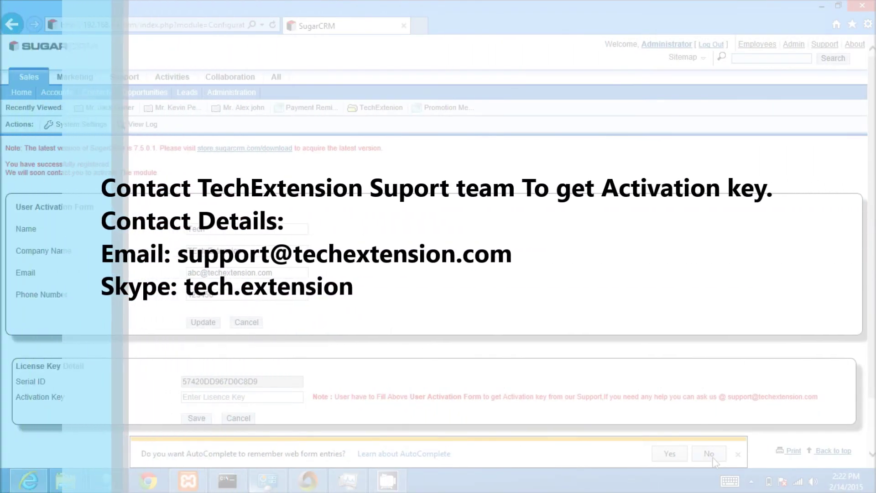
Step: Decline the browser's AutoComplete prompt and minimize Notepad after copying the activation key
left_click(709, 454)
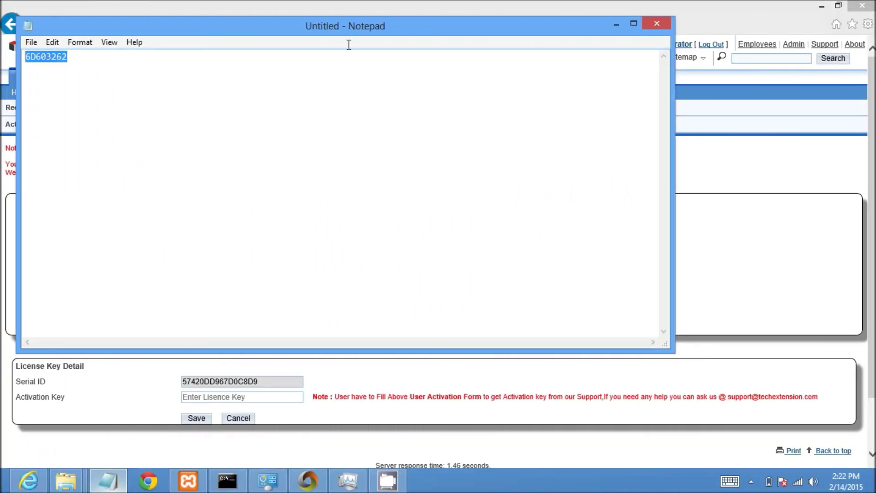
left_click(616, 25)
left_click(190, 402)
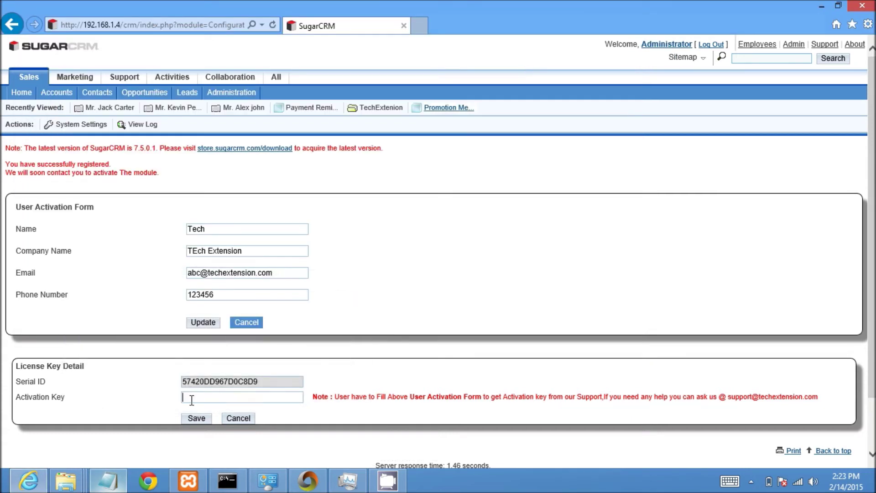
key("ctrl+v")
left_click(197, 418)
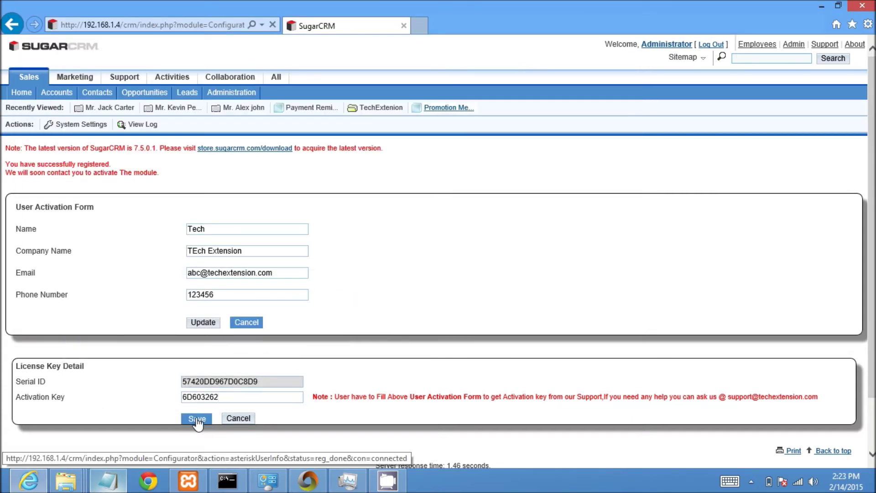